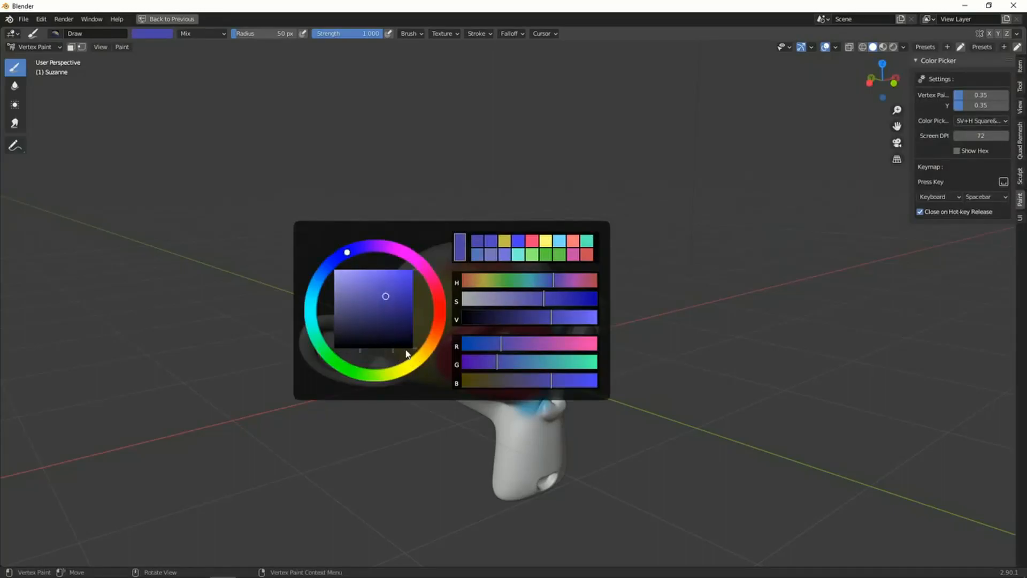
Pick a darker blue in the SV square and paint dark blue strokes on Suzanne's head
{"action": "left_click_drag", "start_coordinate": [385, 295], "coordinate": [359, 275]}
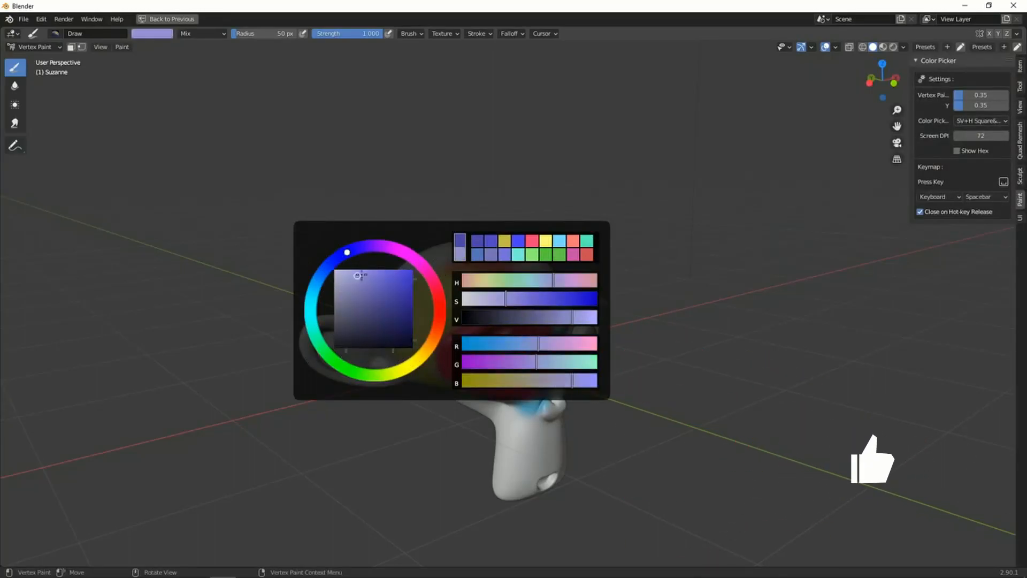
{"action": "mouse_move", "coordinate": [449, 321]}
{"action": "left_mouse_down"}
{"action": "mouse_move", "coordinate": [457, 305]}
{"action": "mouse_move", "coordinate": [444, 299]}
{"action": "mouse_move", "coordinate": [514, 449]}
{"action": "left_mouse_up"}
Dismiss the colour picker widget with Spacebar before switching to the browser
{"action": "key", "text": "space"}
{"action": "key", "text": "space"}
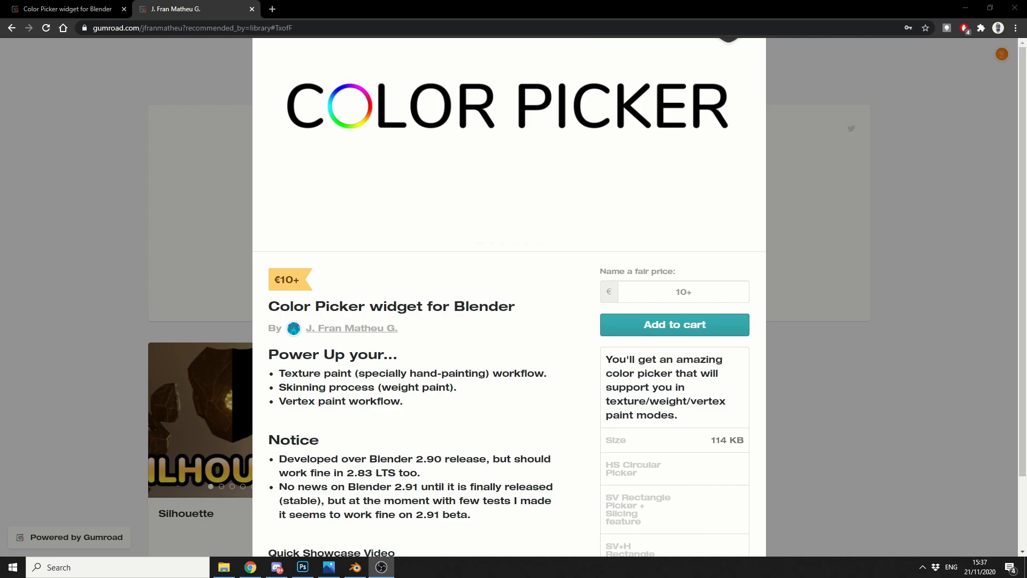
{"action": "scroll", "coordinate": [420, 389], "scroll_direction": "down", "scroll_amount": 6}
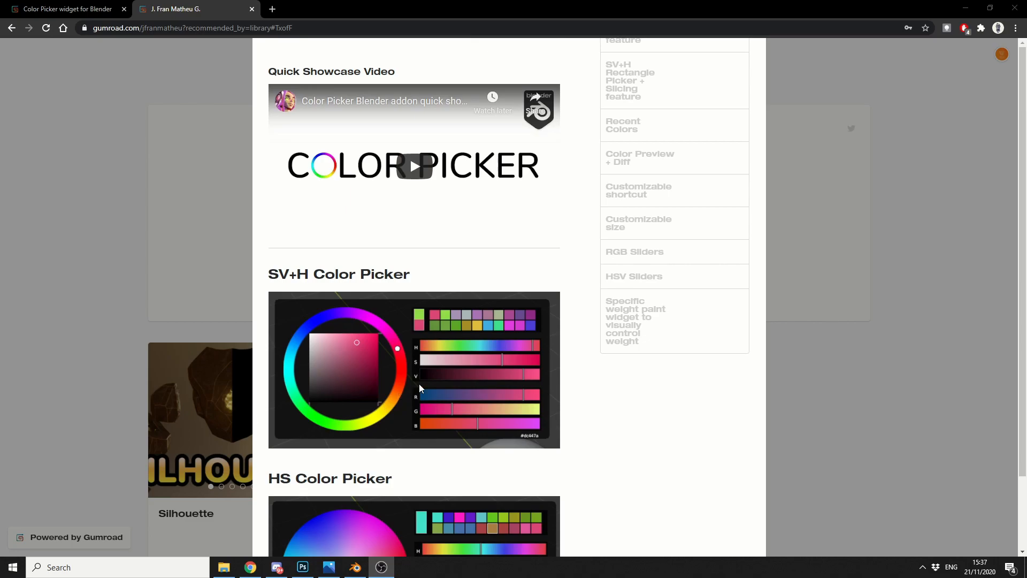
{"action": "scroll", "coordinate": [411, 389], "scroll_direction": "down", "scroll_amount": 2}
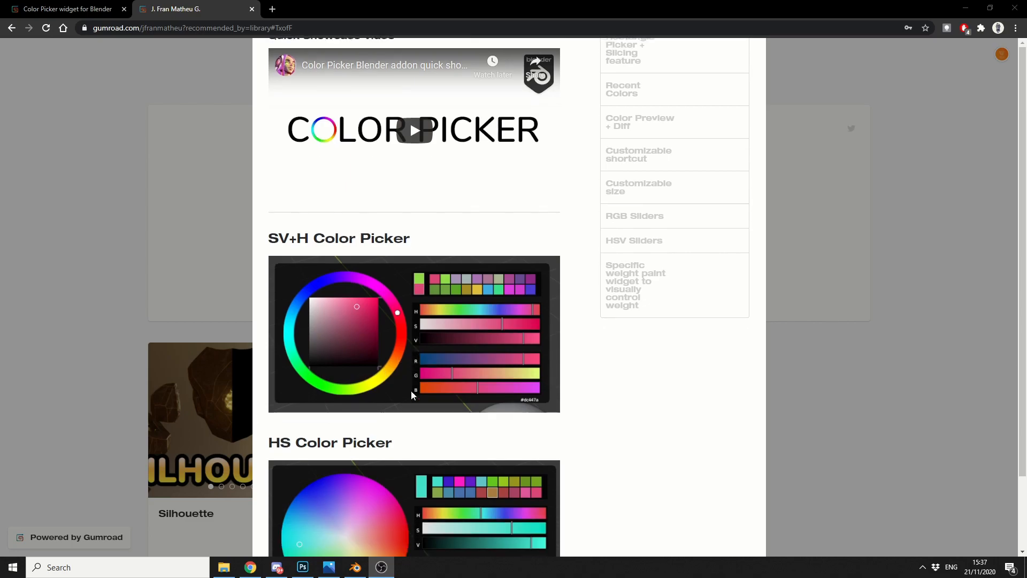
{"action": "scroll", "coordinate": [411, 391], "scroll_direction": "down", "scroll_amount": 2}
{"action": "scroll", "coordinate": [413, 396], "scroll_direction": "down", "scroll_amount": 2}
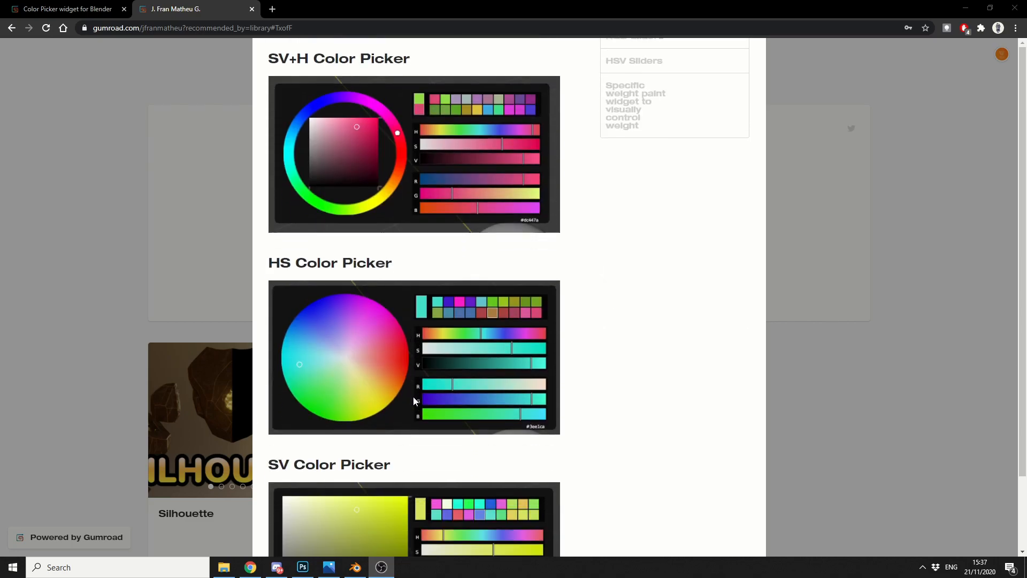
{"action": "scroll", "coordinate": [414, 398], "scroll_direction": "down", "scroll_amount": 3}
{"action": "scroll", "coordinate": [411, 396], "scroll_direction": "down", "scroll_amount": 2}
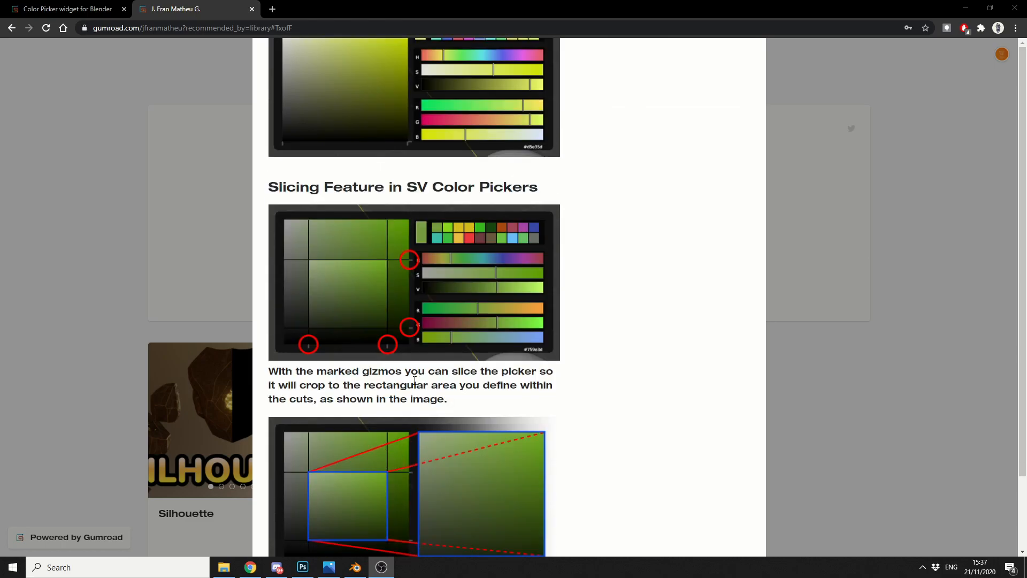
{"action": "scroll", "coordinate": [405, 368], "scroll_direction": "down", "scroll_amount": 3}
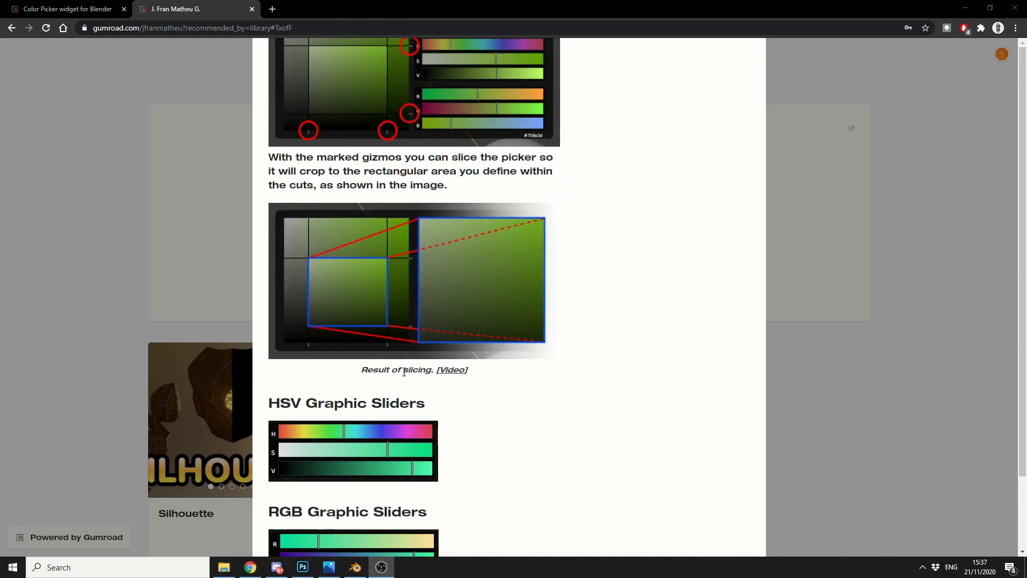
{"action": "scroll", "coordinate": [404, 368], "scroll_direction": "down", "scroll_amount": 3}
{"action": "scroll", "coordinate": [390, 309], "scroll_direction": "down", "scroll_amount": 5}
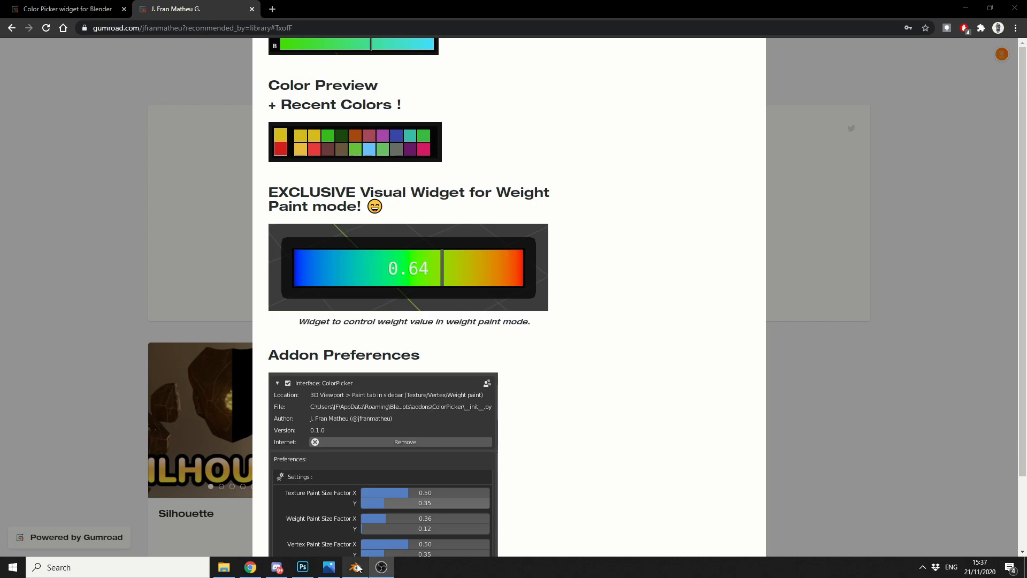
Return to Blender, set the ColorPicker add-on's picker type to SV Square and close Preferences
{"action": "key", "text": "alt+Tab"}
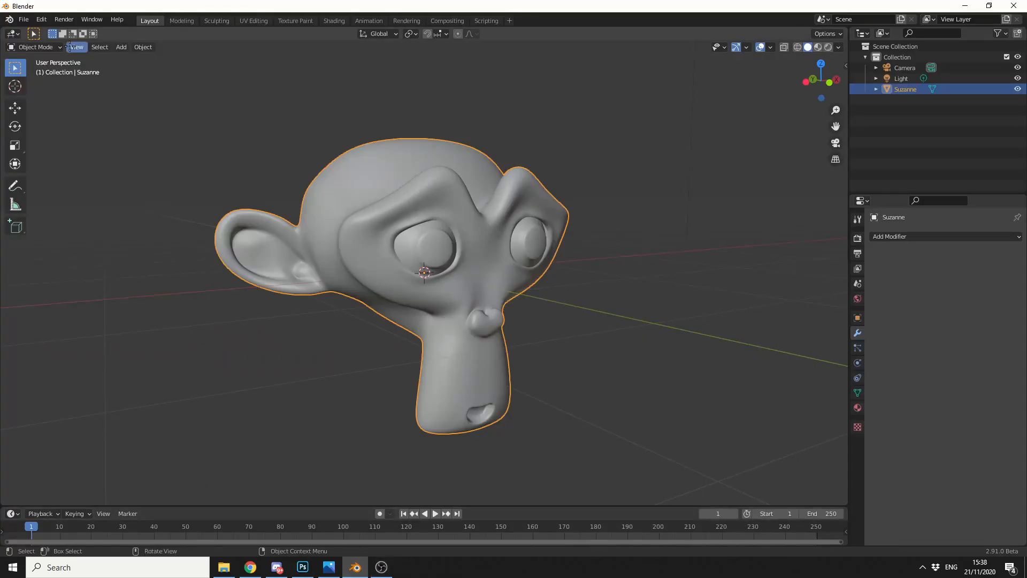
{"action": "key", "text": "F4"}
{"action": "scroll", "coordinate": [246, 199], "scroll_direction": "down", "scroll_amount": 2}
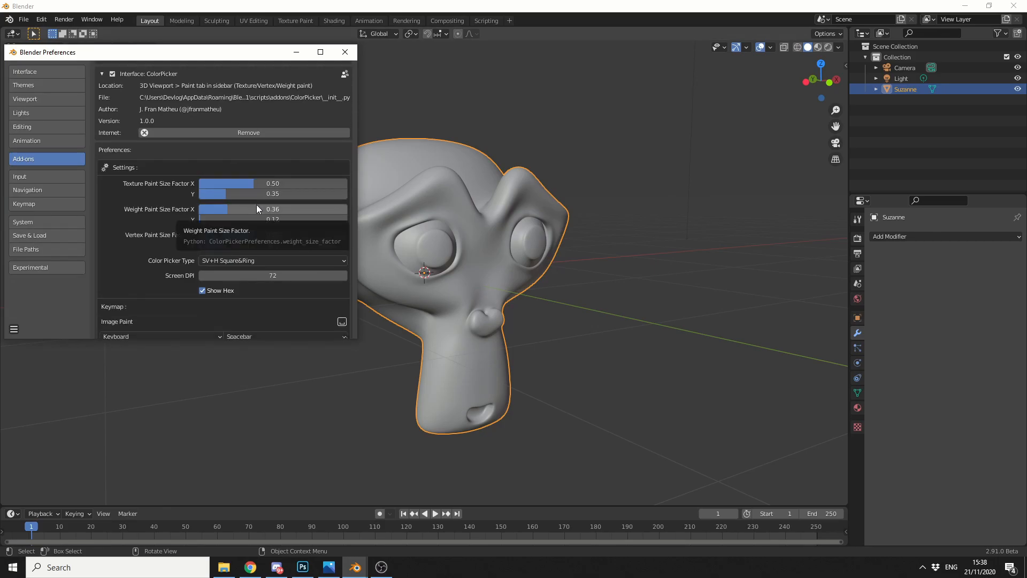
{"action": "left_click", "coordinate": [255, 260]}
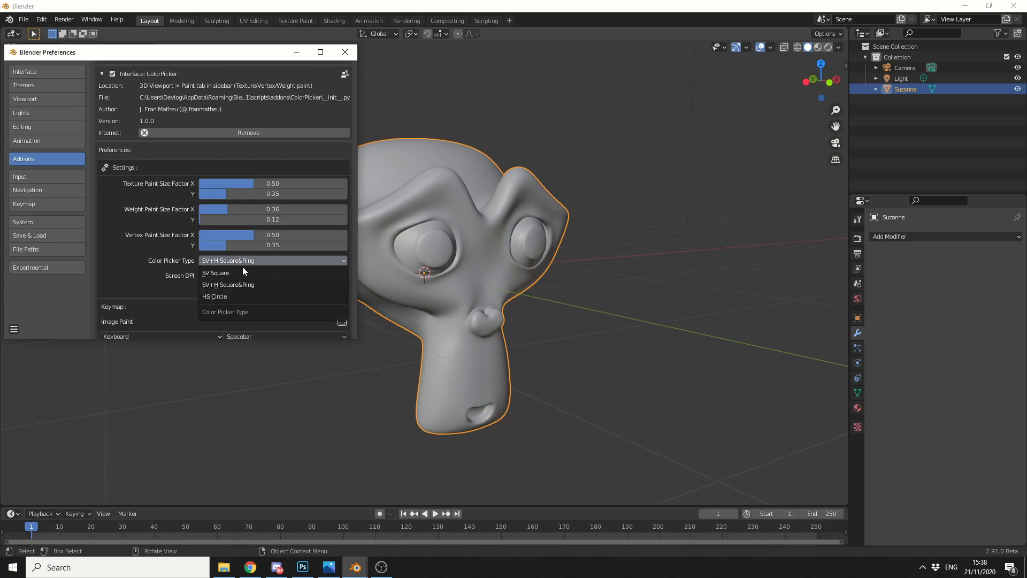
{"action": "left_click", "coordinate": [235, 273]}
{"action": "scroll", "coordinate": [251, 246], "scroll_direction": "down", "scroll_amount": 3}
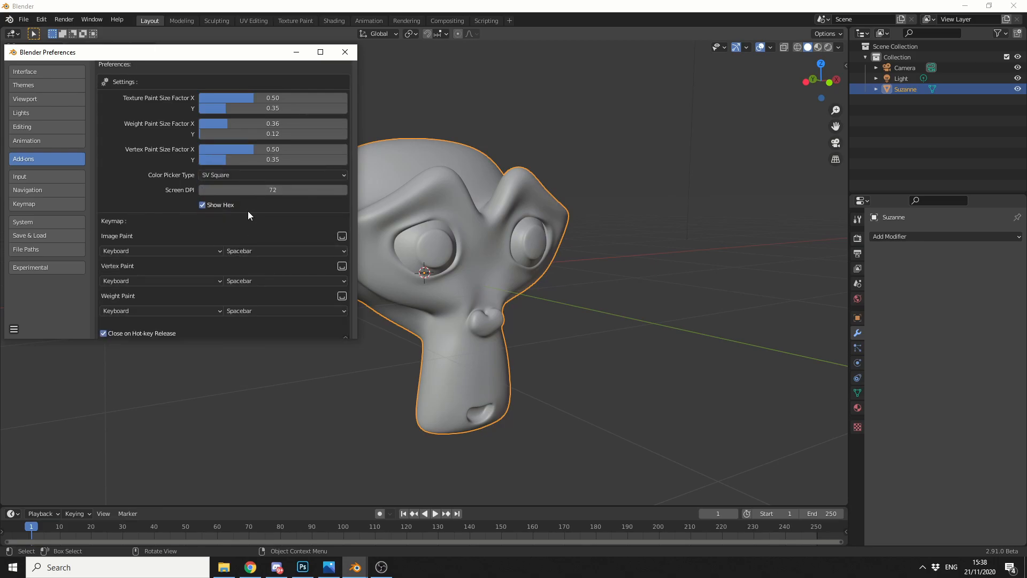
{"action": "scroll", "coordinate": [227, 203], "scroll_direction": "down", "scroll_amount": 1}
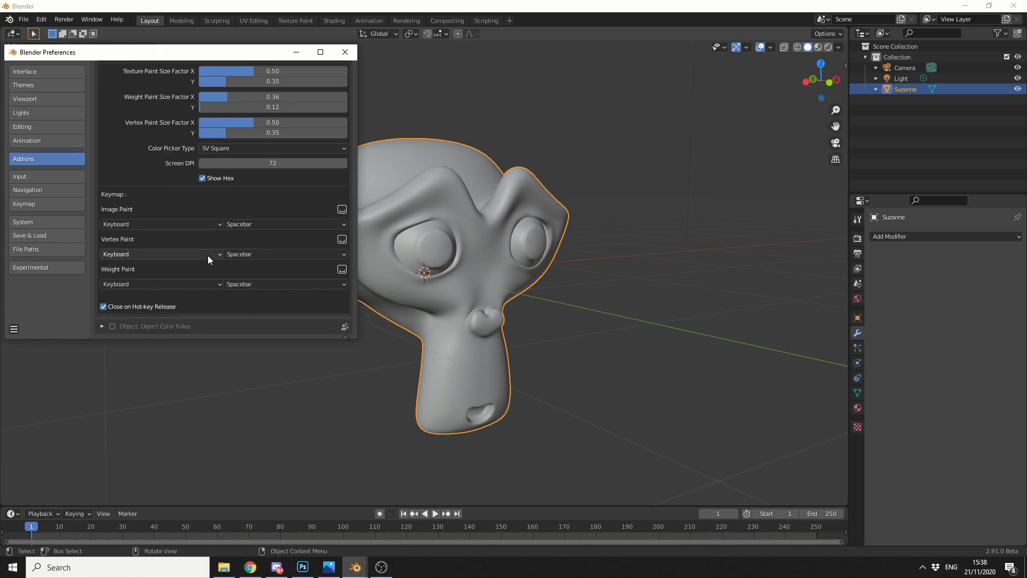
{"action": "left_click", "coordinate": [344, 51]}
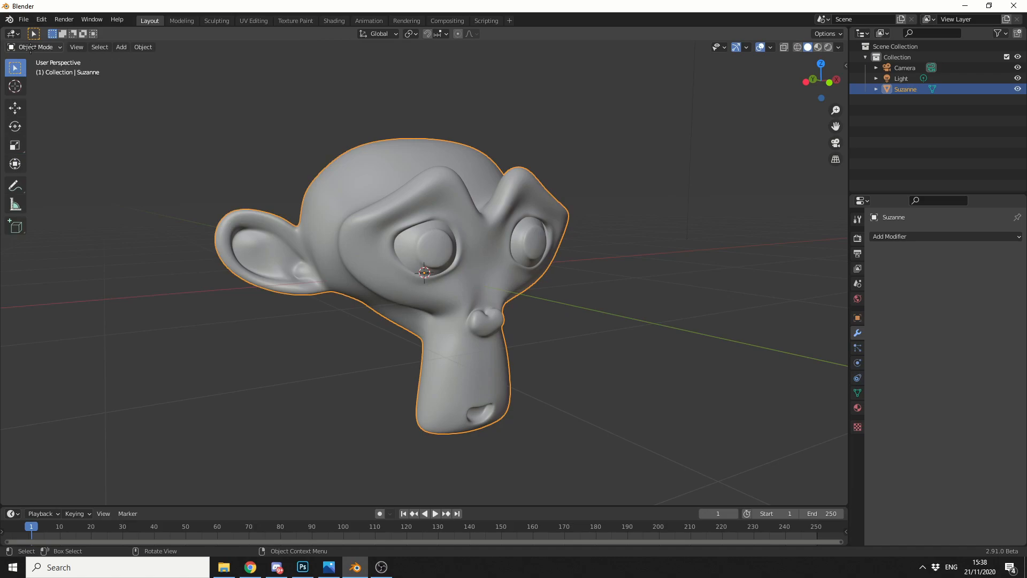
Switch to Weight Paint, set brush weight to about 0.58 and paint green weight on the head
{"action": "left_click", "coordinate": [36, 46]}
{"action": "left_click", "coordinate": [38, 105]}
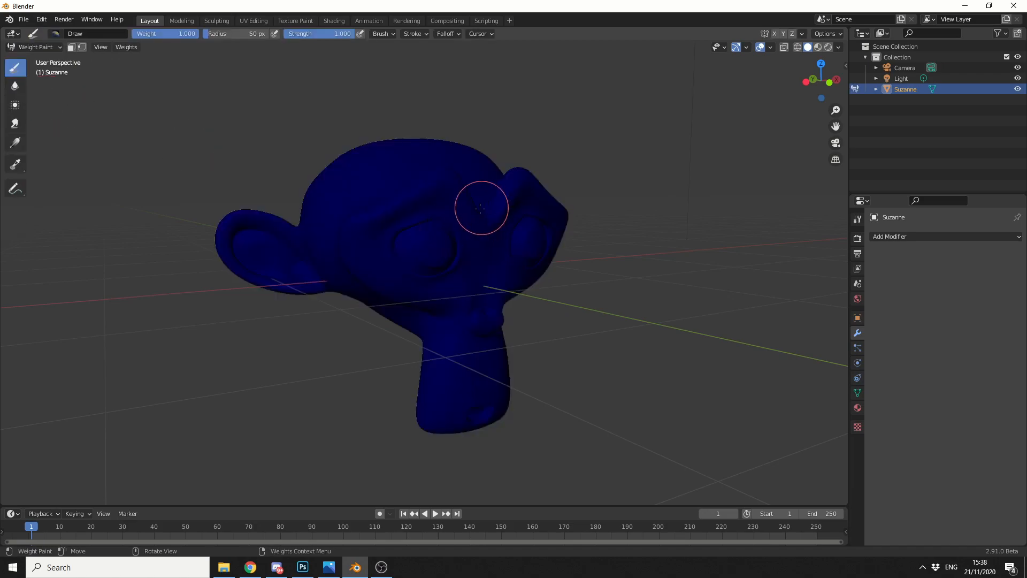
{"action": "key", "text": "w"}
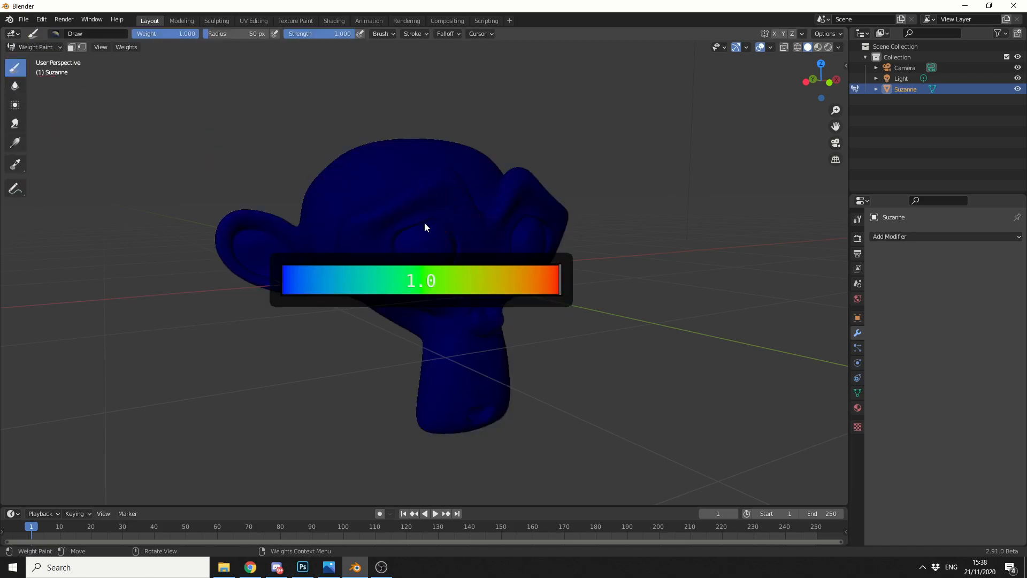
{"action": "left_click", "coordinate": [427, 284]}
{"action": "left_click_drag", "start_coordinate": [407, 193], "coordinate": [369, 213]}
{"action": "left_click_drag", "start_coordinate": [417, 169], "coordinate": [325, 203]}
Raise the weight to about 0.9 for an orange-red stroke, then set it to full 1.0
{"action": "key", "text": "w"}
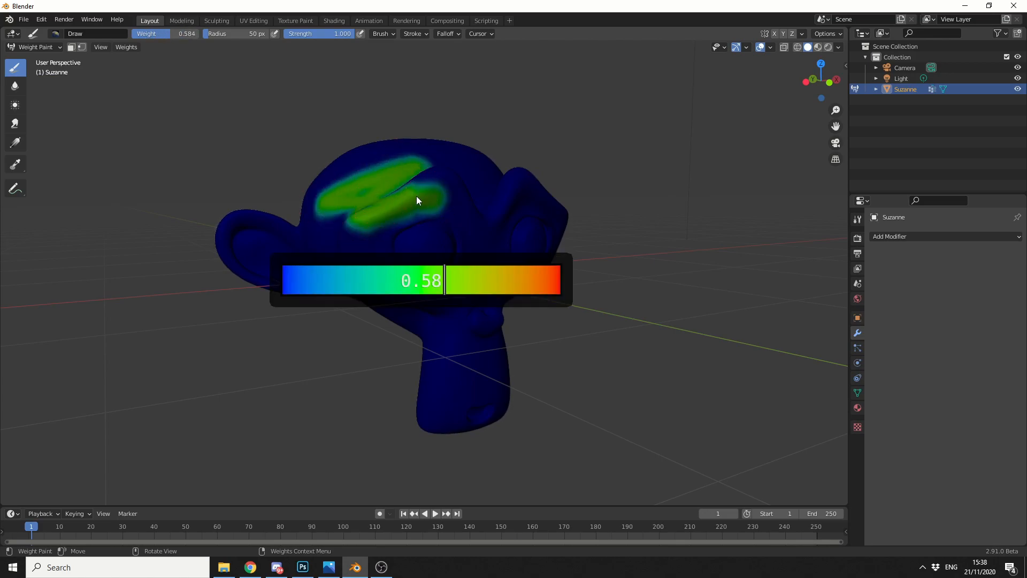
{"action": "left_click", "coordinate": [531, 282]}
{"action": "mouse_move", "coordinate": [385, 212]}
{"action": "left_mouse_down"}
{"action": "mouse_move", "coordinate": [456, 210]}
{"action": "mouse_move", "coordinate": [446, 229]}
{"action": "mouse_move", "coordinate": [461, 249]}
{"action": "mouse_move", "coordinate": [437, 240]}
{"action": "left_mouse_up"}
{"action": "key", "text": "w"}
{"action": "left_click", "coordinate": [554, 282]}
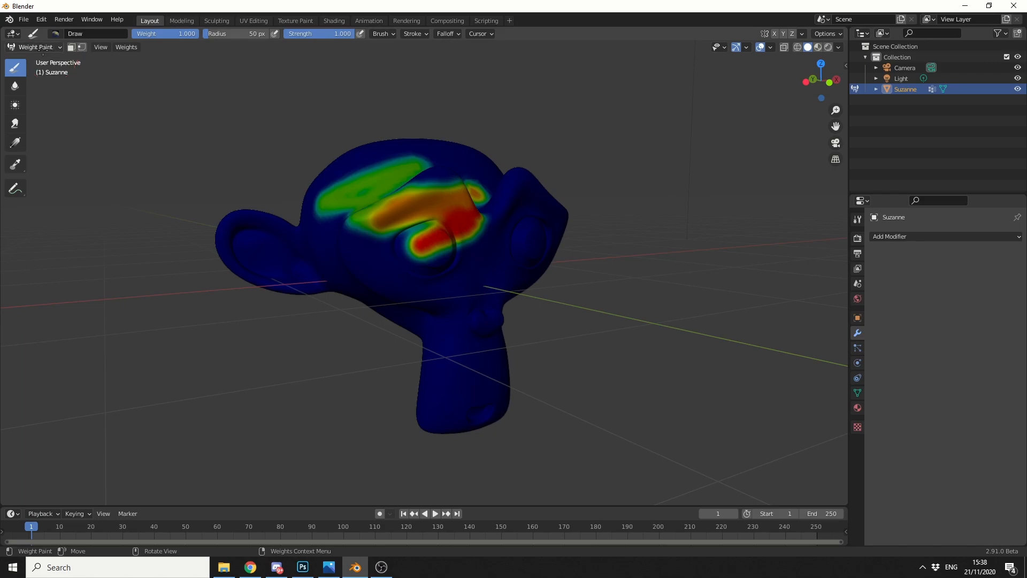
Switch to Texture Paint and pick progressively darker teal colours in the picker widget
{"action": "left_click", "coordinate": [37, 48]}
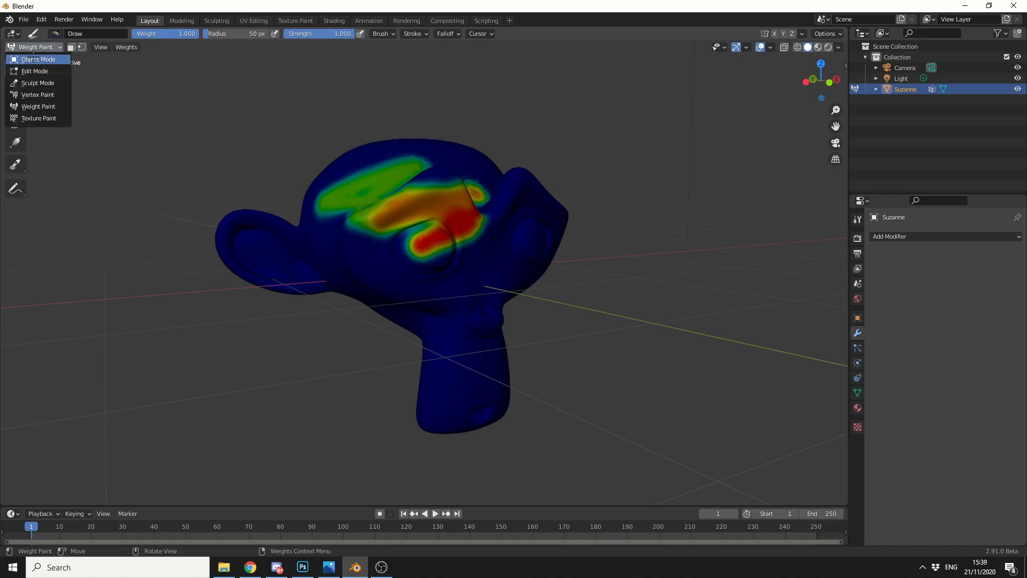
{"action": "left_click", "coordinate": [37, 118]}
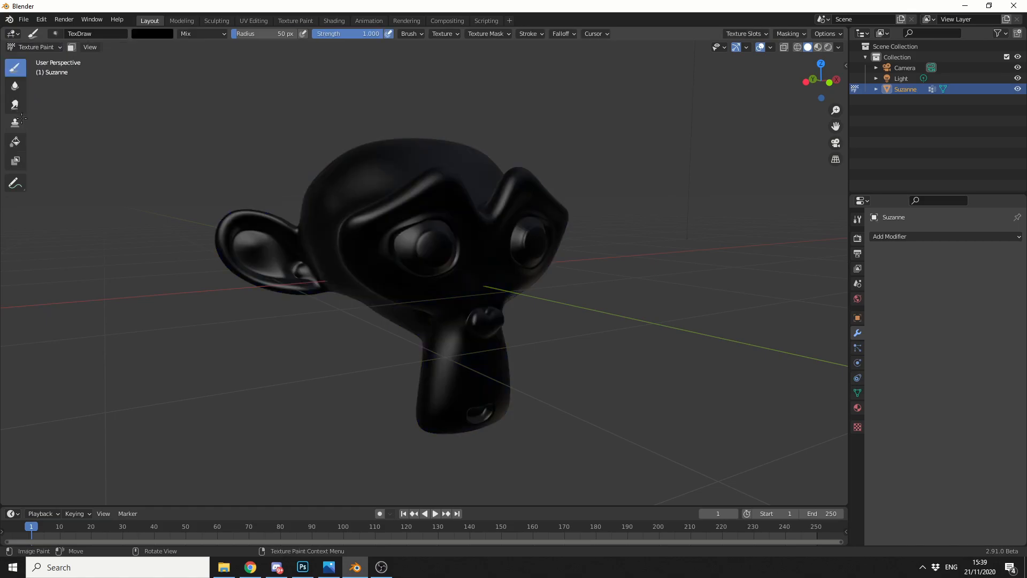
{"action": "left_click", "coordinate": [437, 234]}
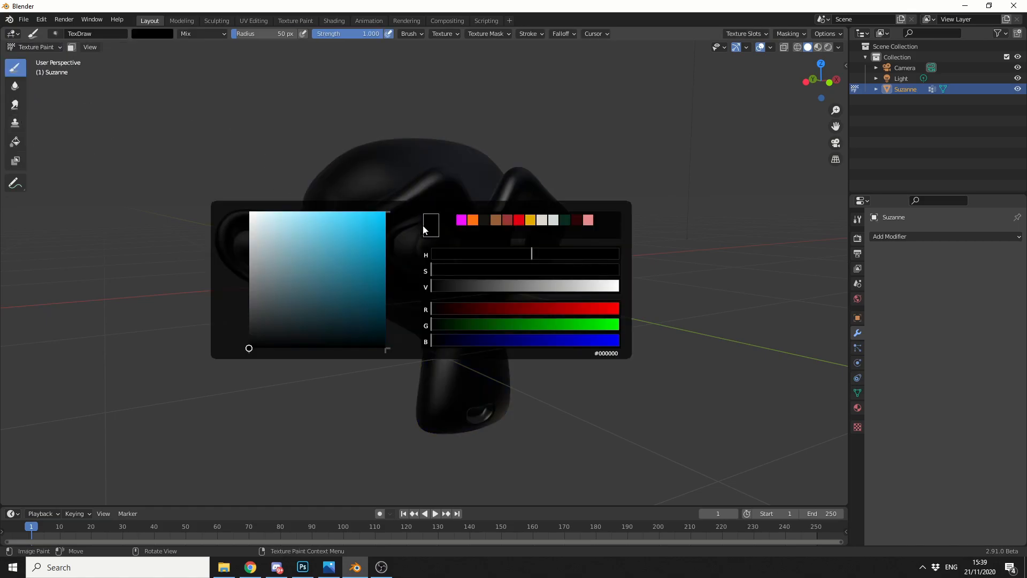
{"action": "left_click", "coordinate": [335, 245]}
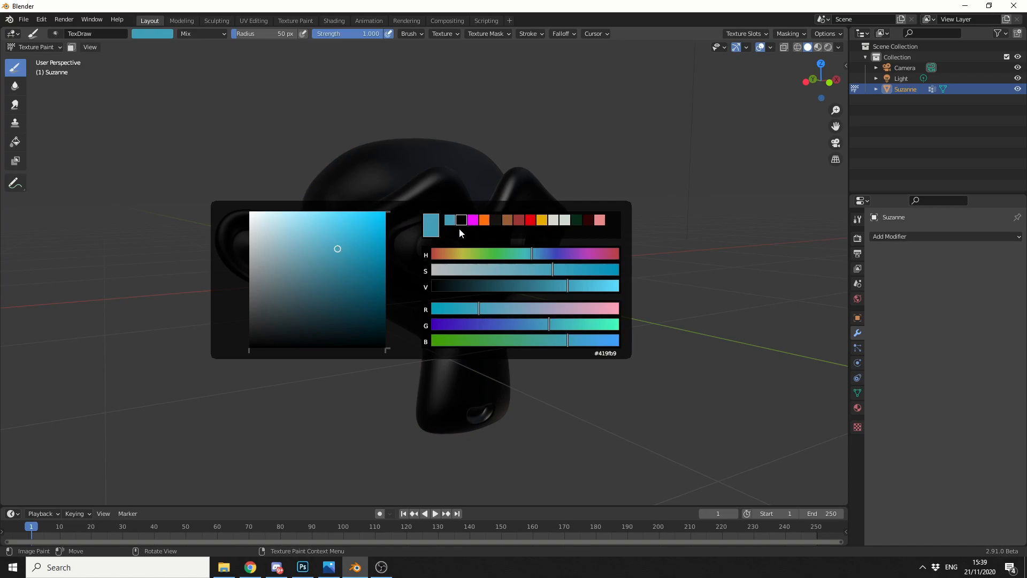
{"action": "left_click", "coordinate": [311, 294]}
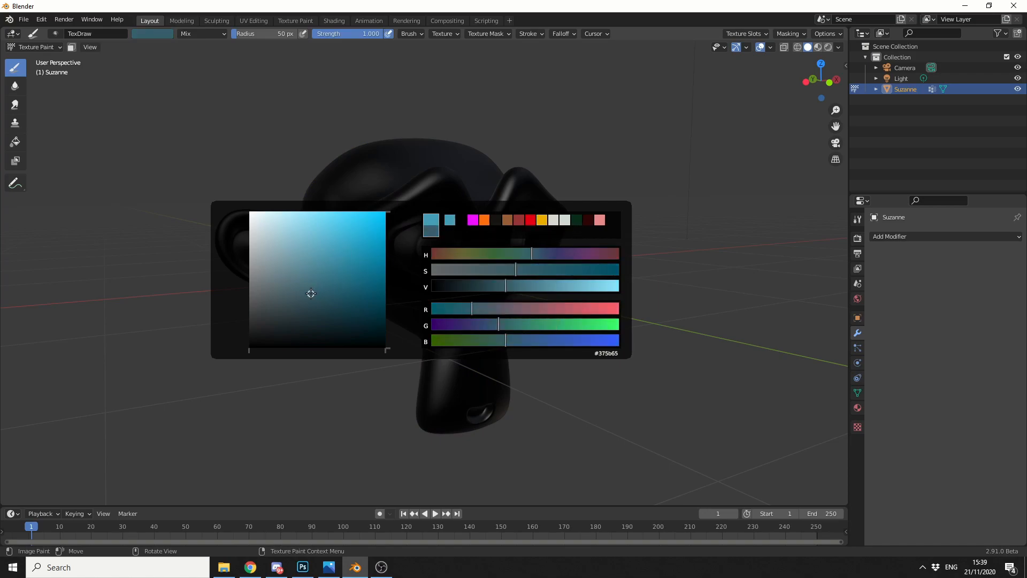
{"action": "left_click", "coordinate": [357, 293]}
Settle on a bright red from the recent swatches, adjust its shade, and paint a red stroke across the head
{"action": "left_click", "coordinate": [542, 221]}
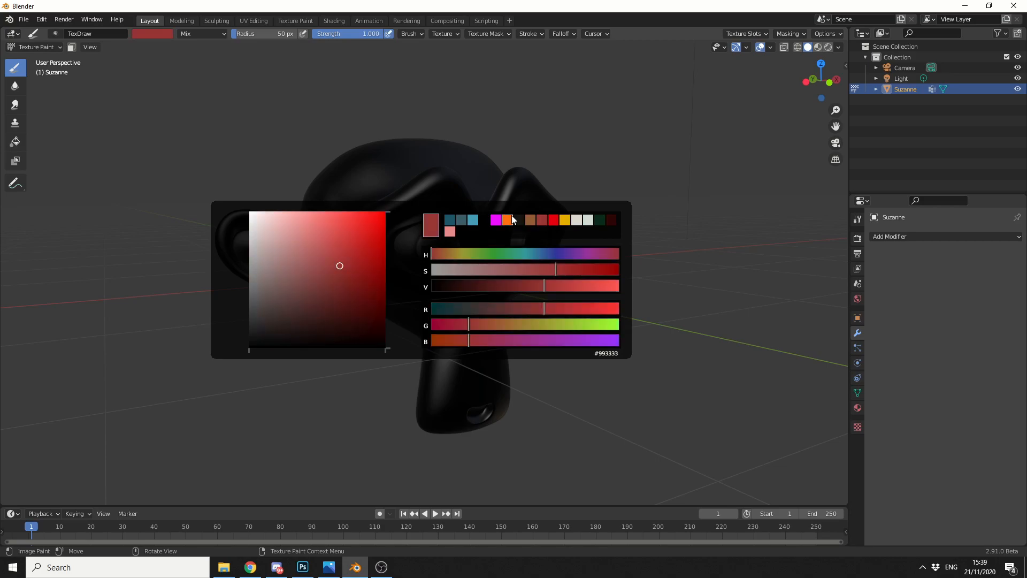
{"action": "left_click", "coordinate": [506, 220]}
{"action": "left_click", "coordinate": [552, 220]}
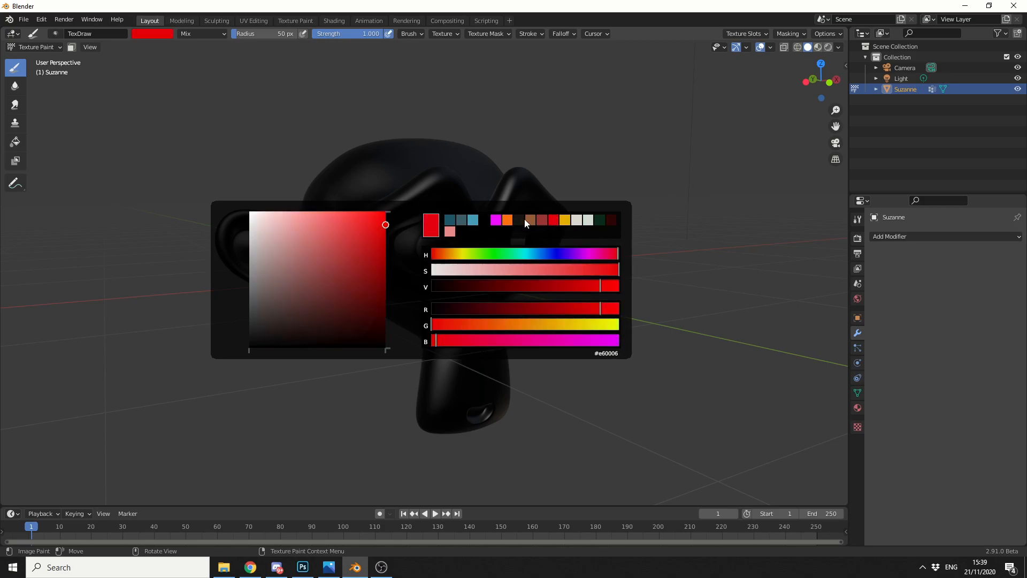
{"action": "left_click_drag", "start_coordinate": [258, 346], "coordinate": [294, 337]}
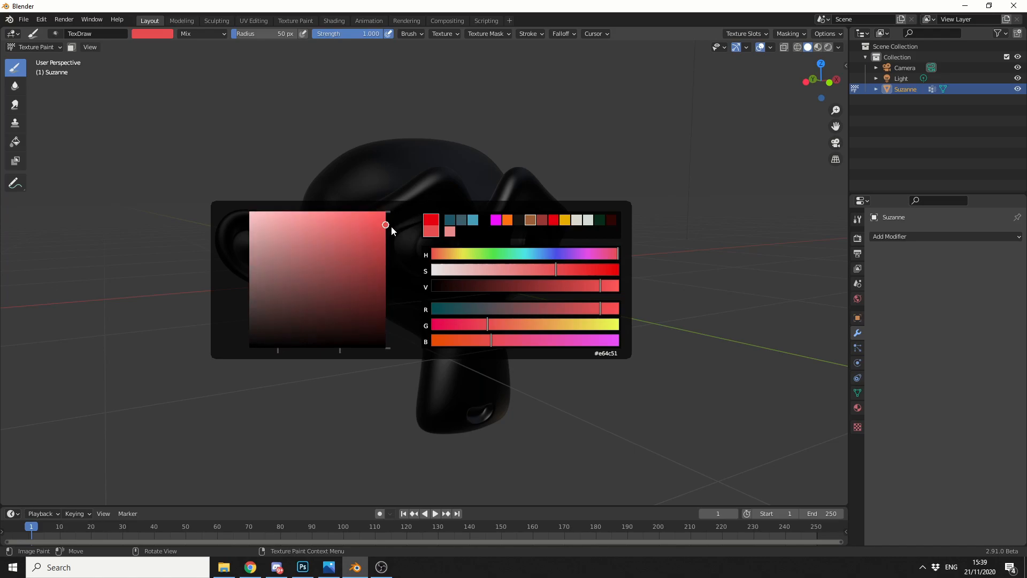
{"action": "left_click_drag", "start_coordinate": [386, 216], "coordinate": [387, 293]}
{"action": "left_click_drag", "start_coordinate": [336, 324], "coordinate": [387, 215]}
{"action": "left_click_drag", "start_coordinate": [345, 304], "coordinate": [377, 233]}
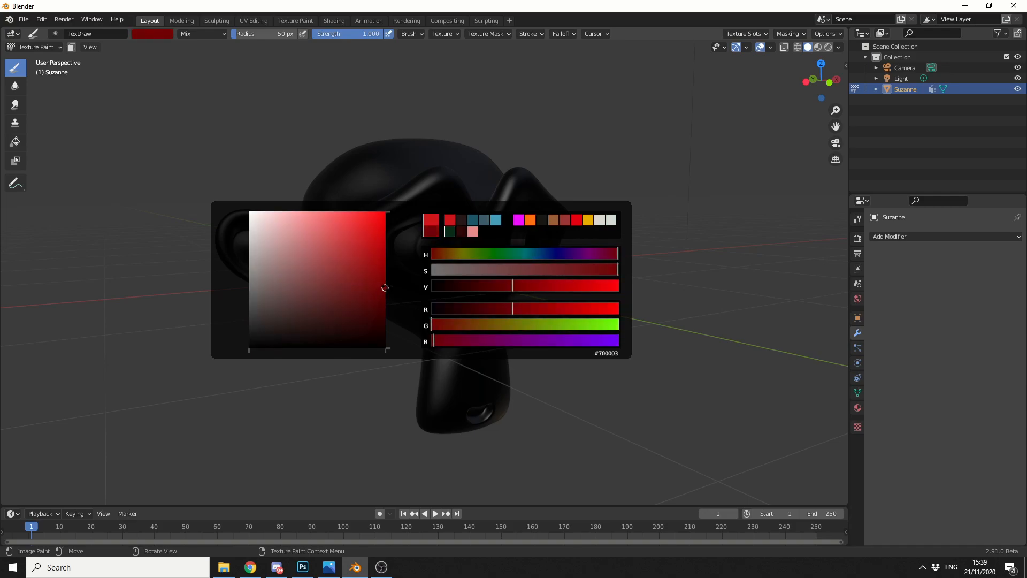
{"action": "left_click_drag", "start_coordinate": [426, 176], "coordinate": [354, 208]}
Paint more red from a recent swatch, then shift the hue to teal and paint near Suzanne's face
{"action": "key", "text": "e"}
{"action": "left_click", "coordinate": [451, 220]}
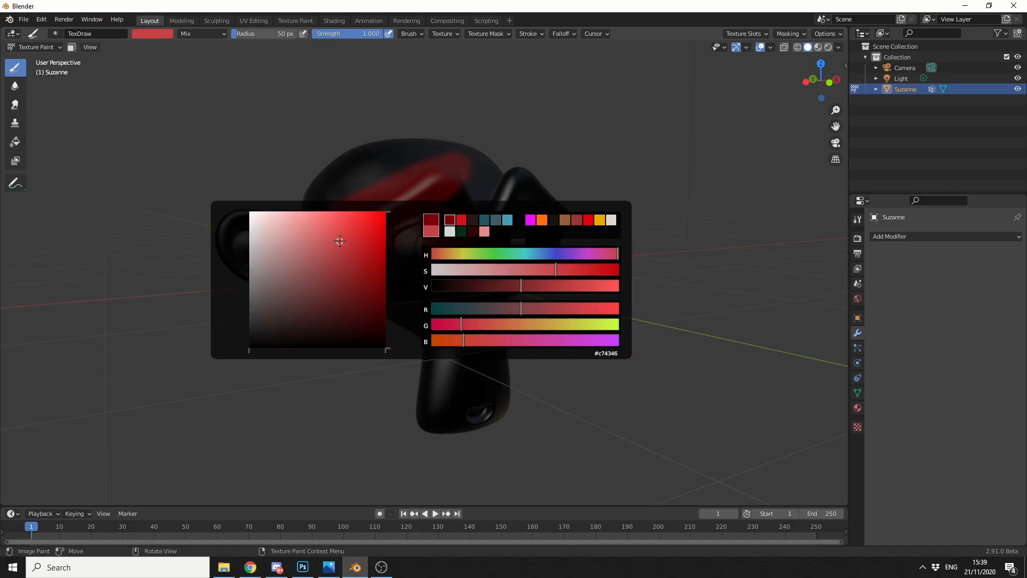
{"action": "left_click_drag", "start_coordinate": [433, 161], "coordinate": [361, 193]}
{"action": "key", "text": "e"}
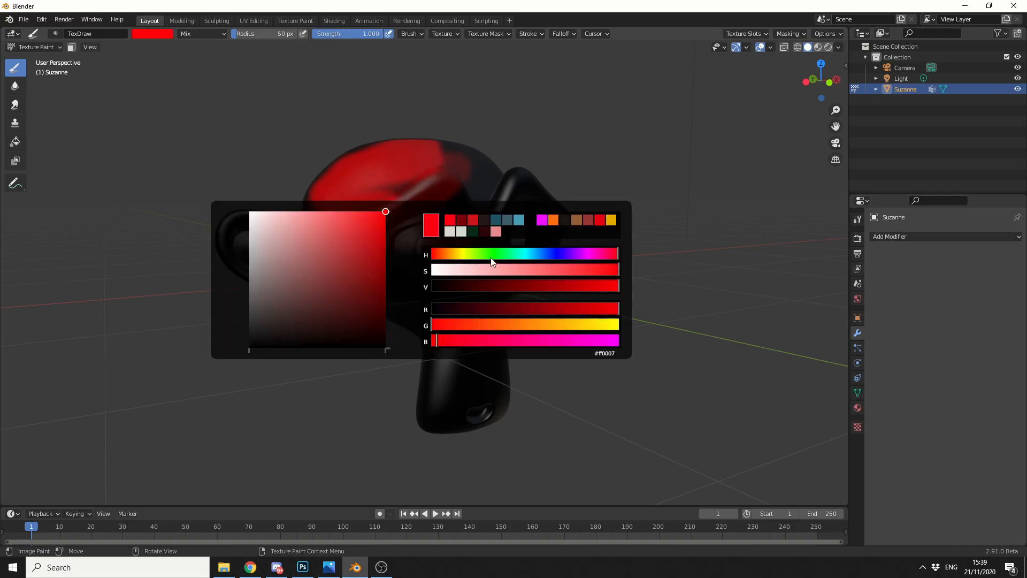
{"action": "left_click", "coordinate": [527, 255]}
{"action": "left_click_drag", "start_coordinate": [466, 185], "coordinate": [440, 257]}
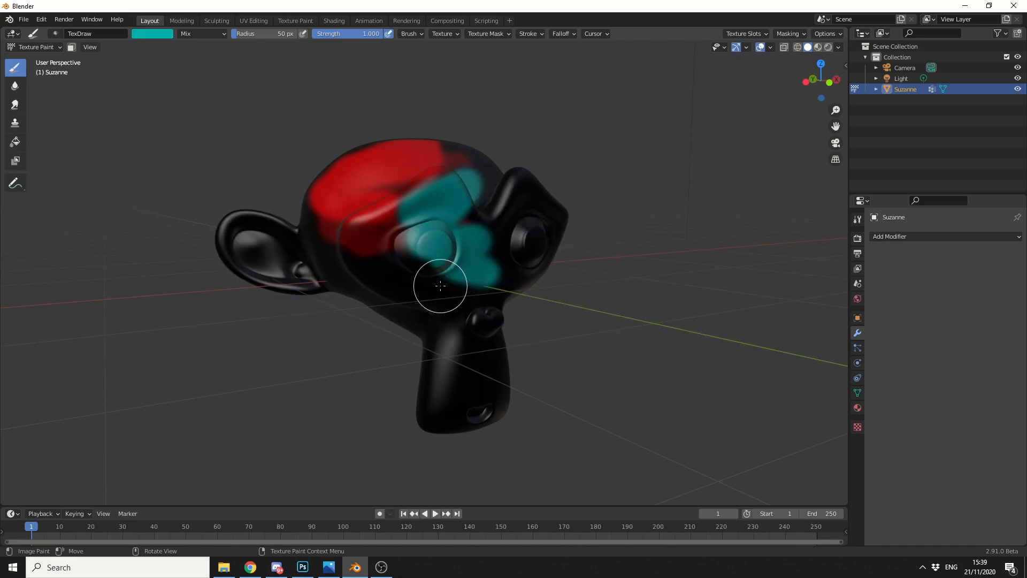